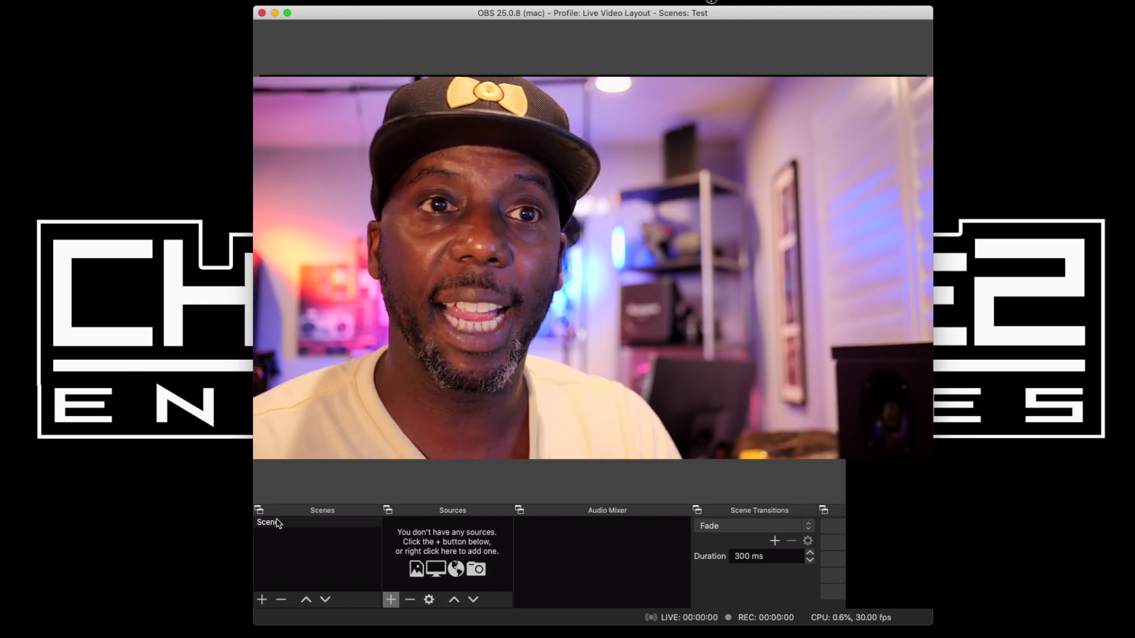
Step: Add a new Video Capture Device source named "Mac Webcam" to the scene
{"action": "left_click", "coordinate": [278, 522]}
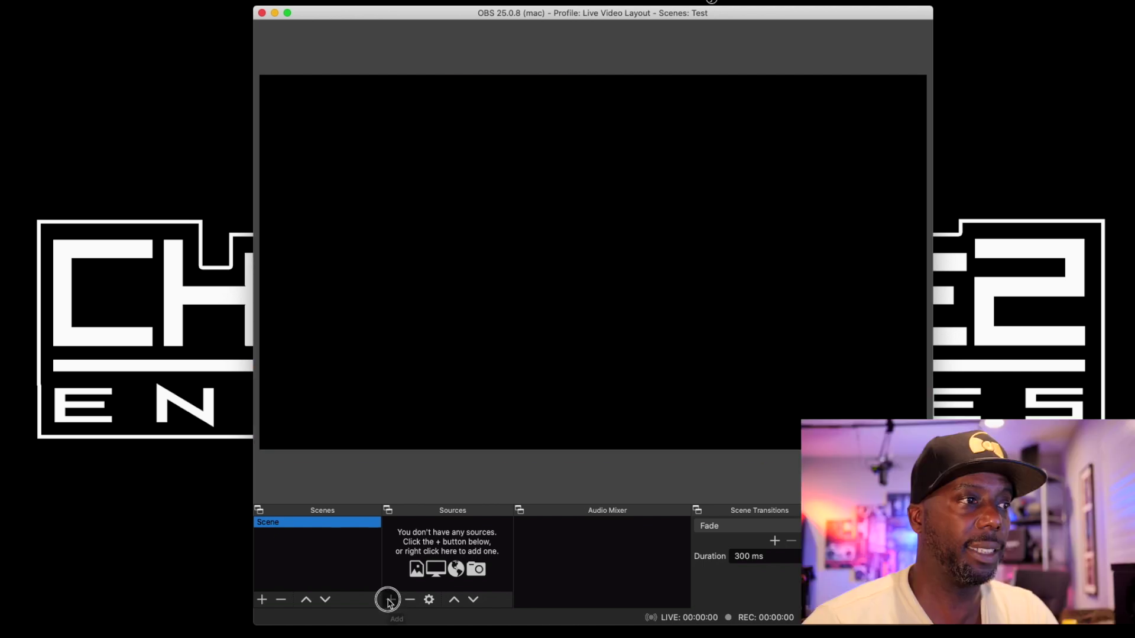
{"action": "left_click", "coordinate": [390, 601]}
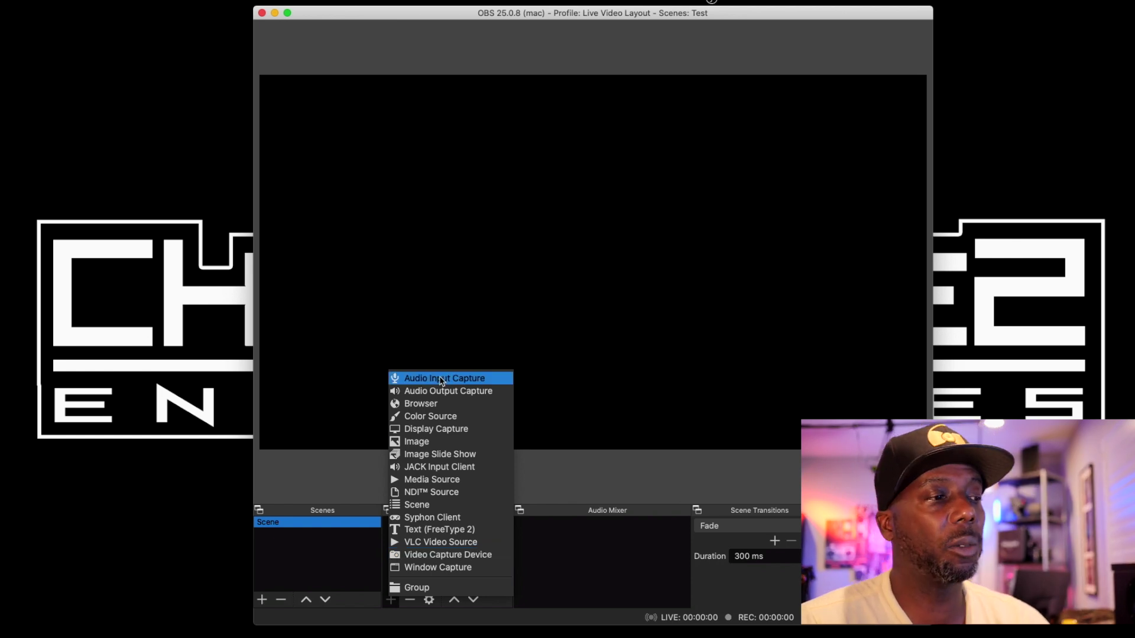
{"action": "left_click", "coordinate": [425, 555]}
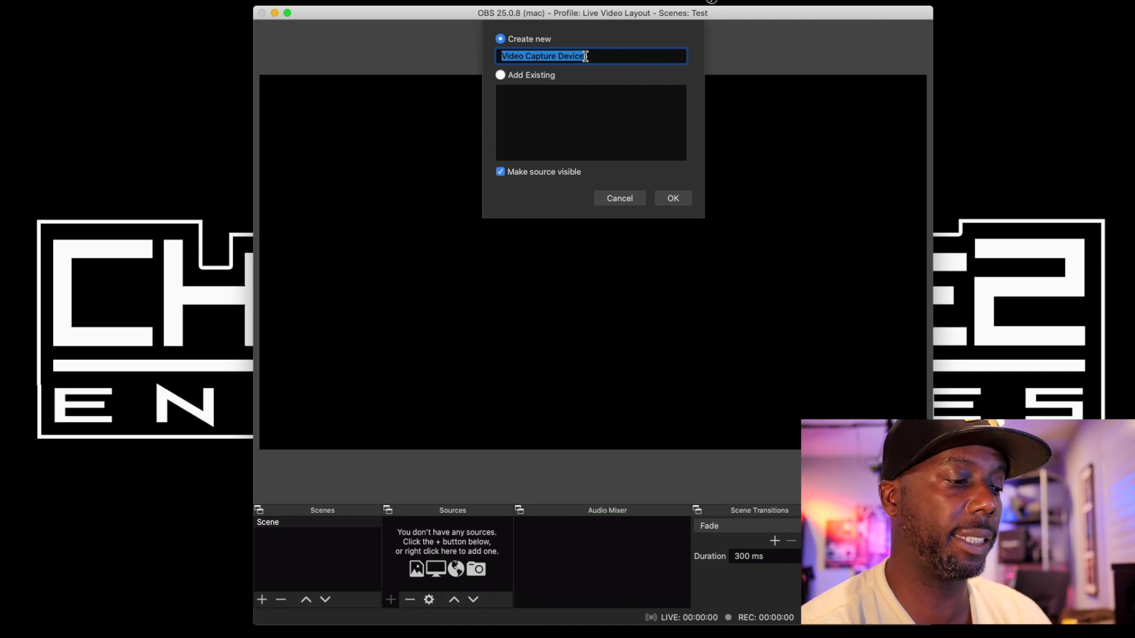
{"action": "type", "text": "Ma"}
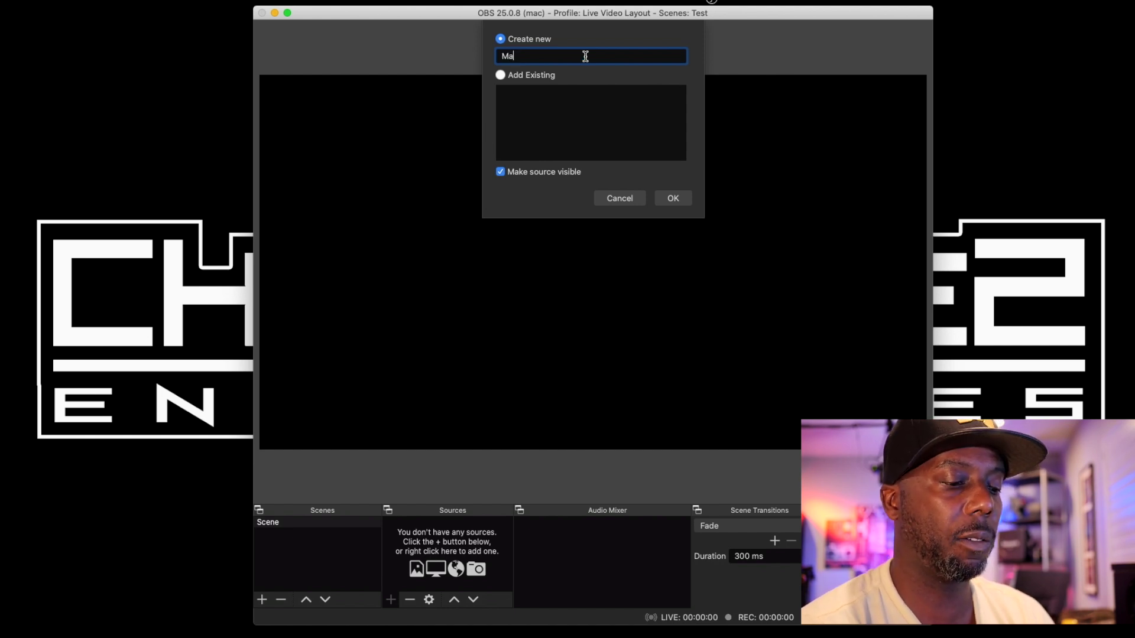
{"action": "type", "text": "c Webcam"}
{"action": "left_click", "coordinate": [673, 198]}
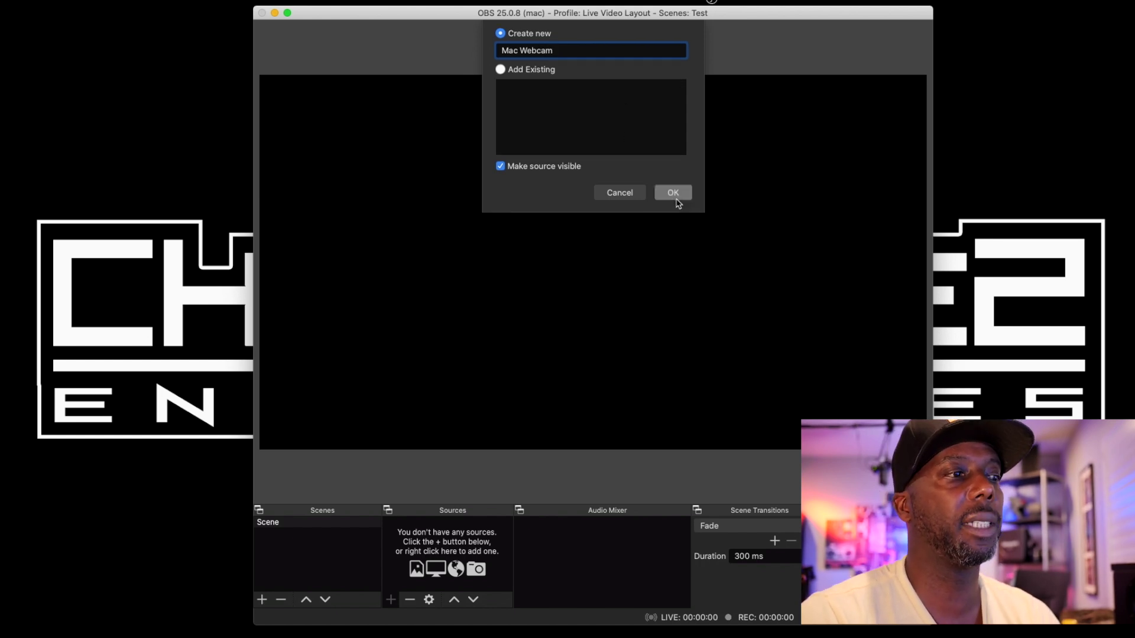
Step: Configure the Mac Webcam source to use FaceTime HD Camera (Built-in) with the 1280x720 preset, and confirm its properties
{"action": "left_click", "coordinate": [787, 360]}
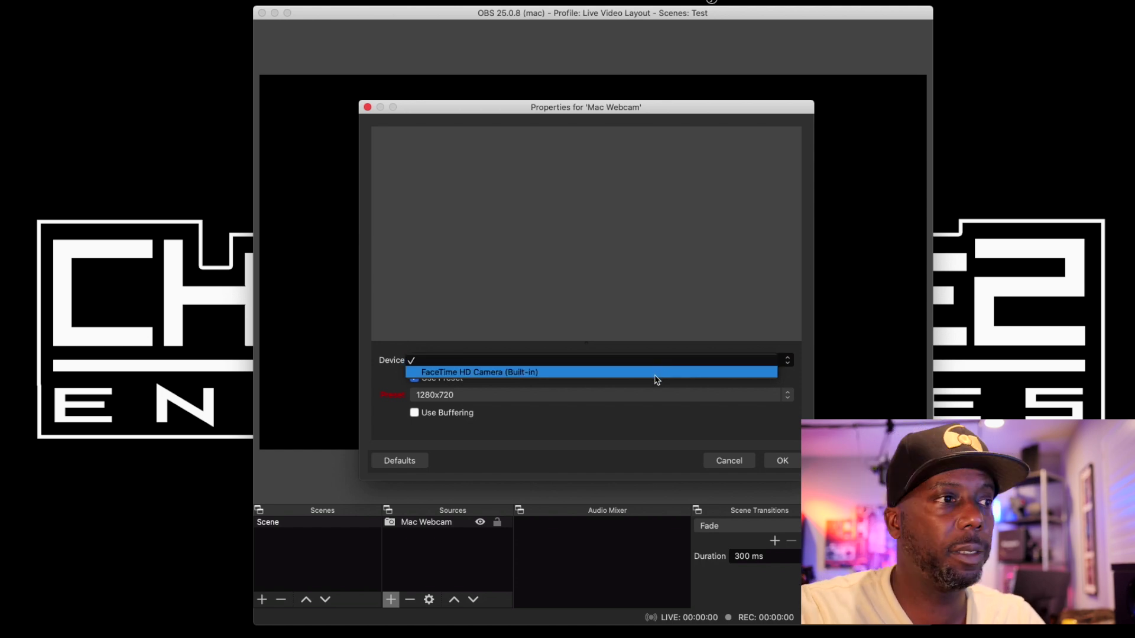
{"action": "left_click", "coordinate": [656, 372]}
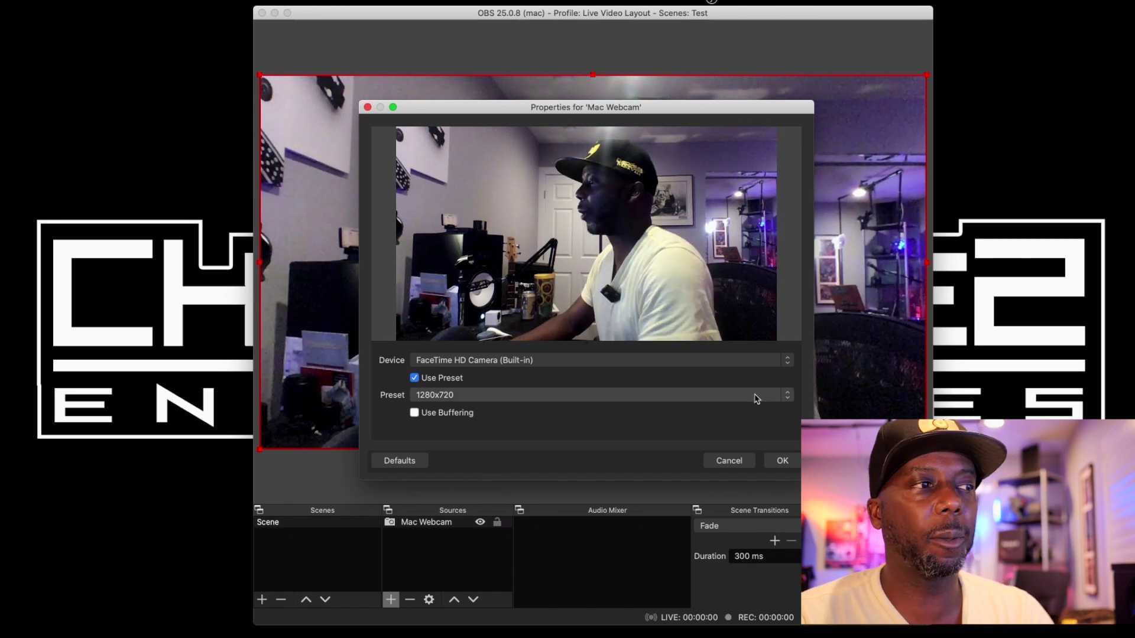
{"action": "left_click", "coordinate": [787, 393]}
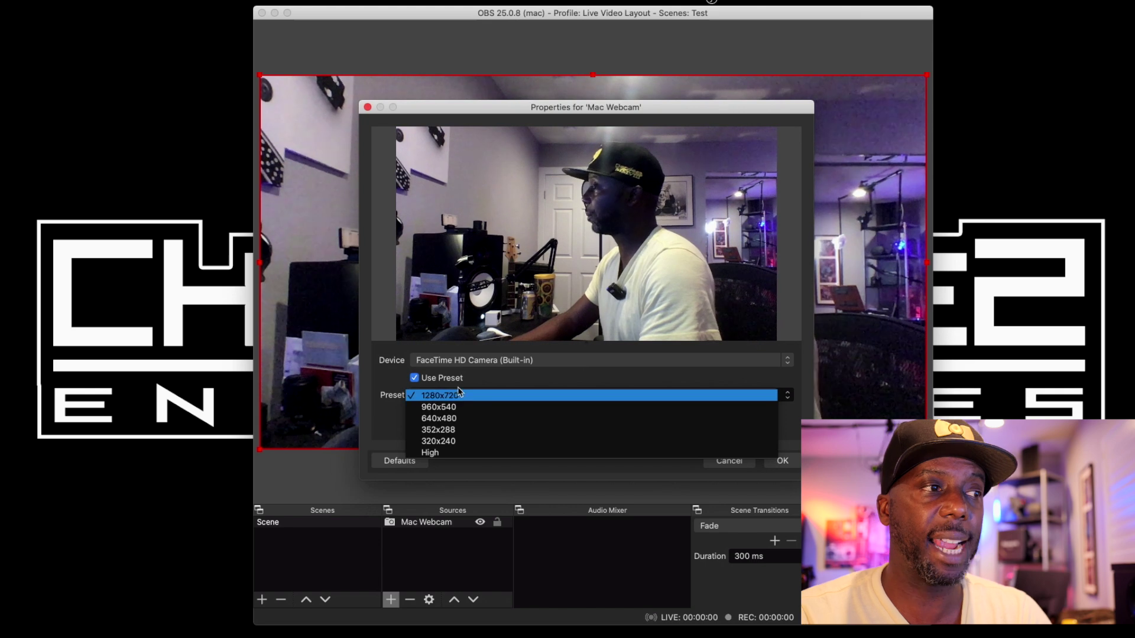
{"action": "left_click", "coordinate": [514, 376]}
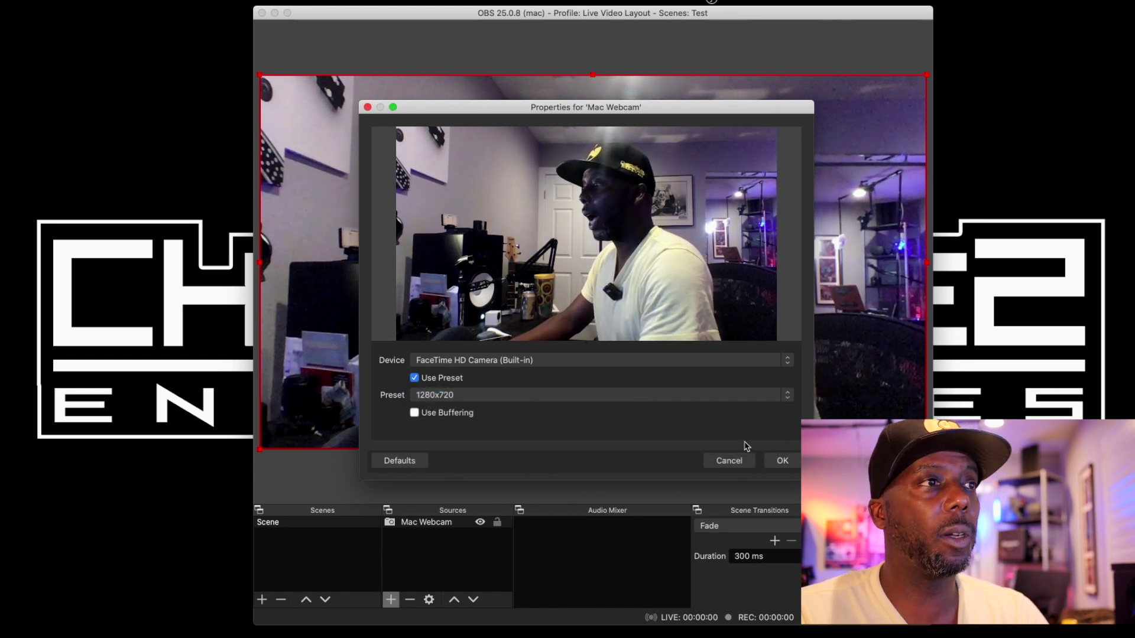
{"action": "left_click", "coordinate": [782, 461]}
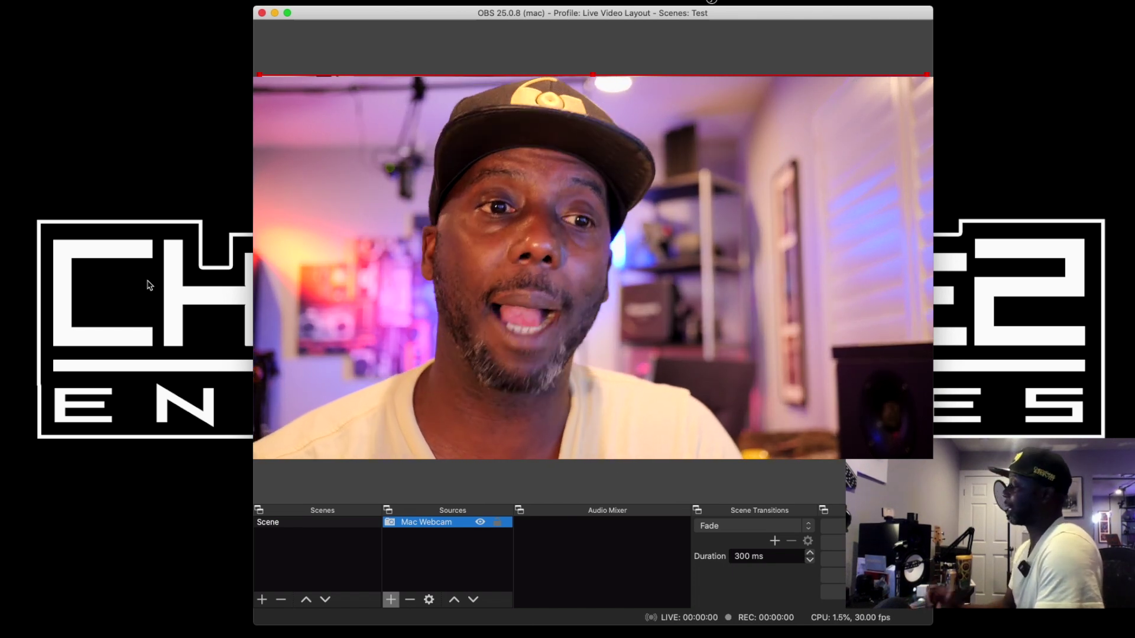
Step: Add a new Audio Input Capture source named "Spinstream" to the scene
{"action": "left_click", "coordinate": [391, 599]}
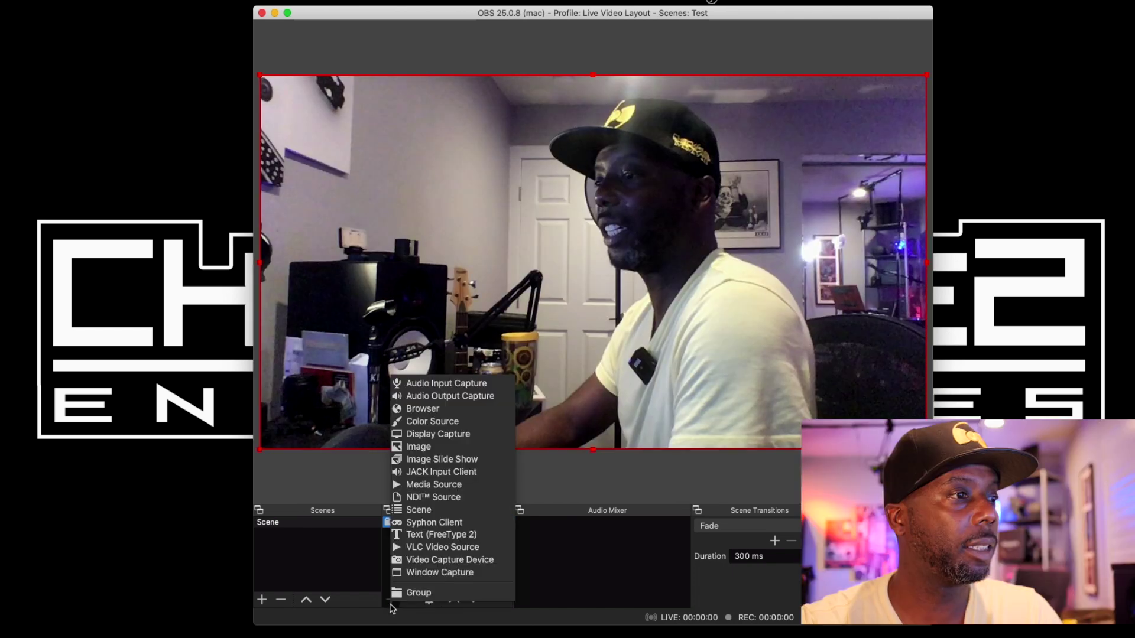
{"action": "left_click", "coordinate": [431, 383]}
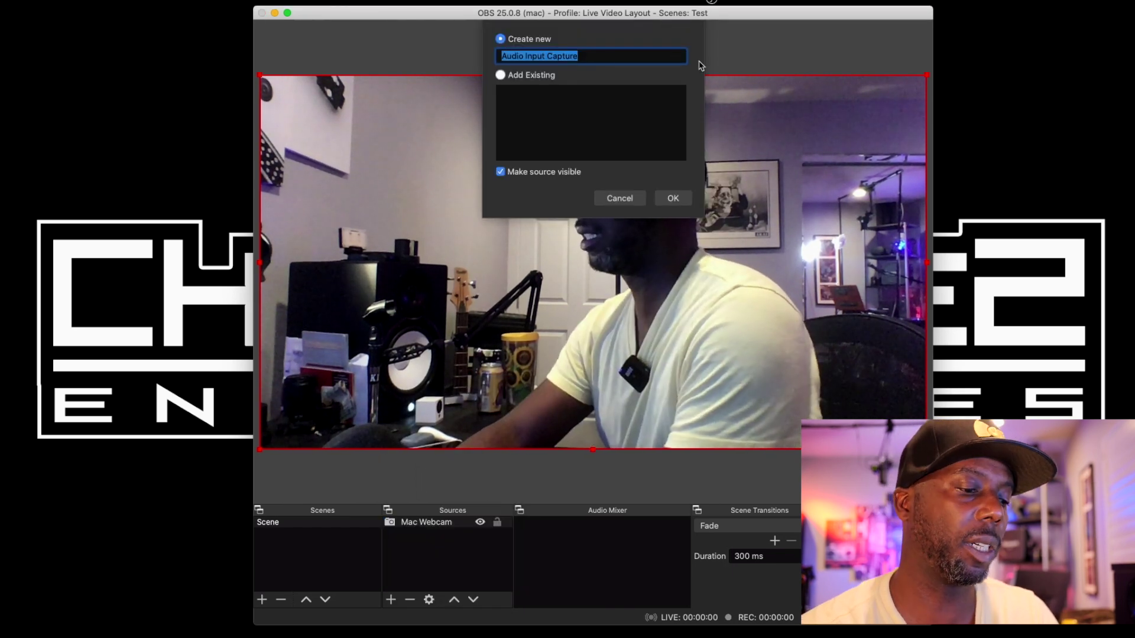
{"action": "key", "text": "BackSpace"}
{"action": "type", "text": "Spinstream"}
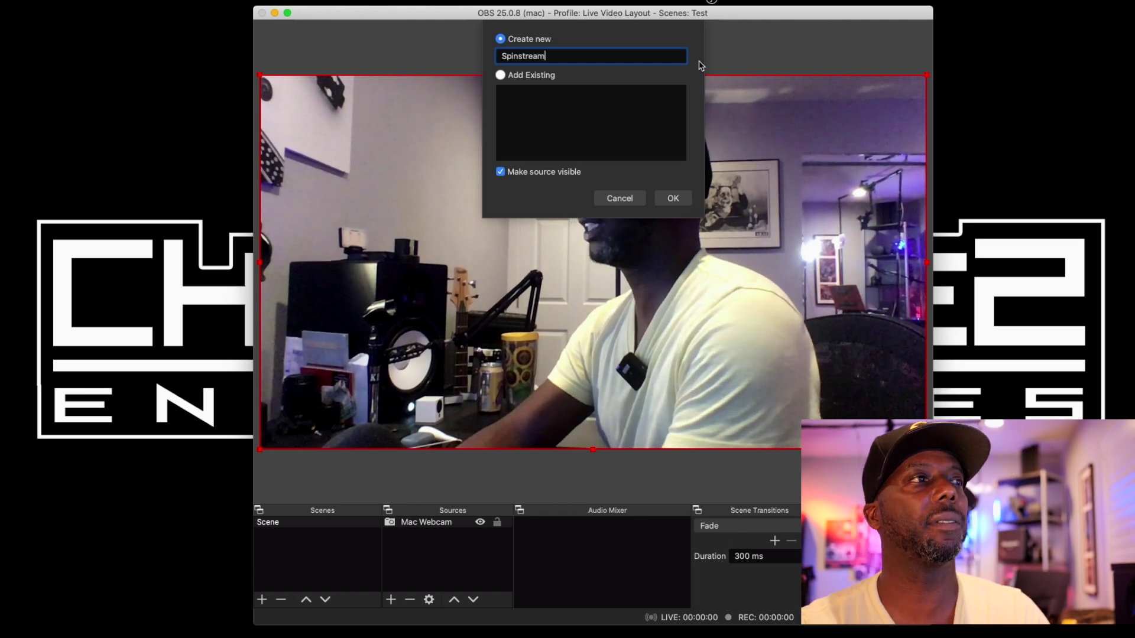
{"action": "key", "text": "Return"}
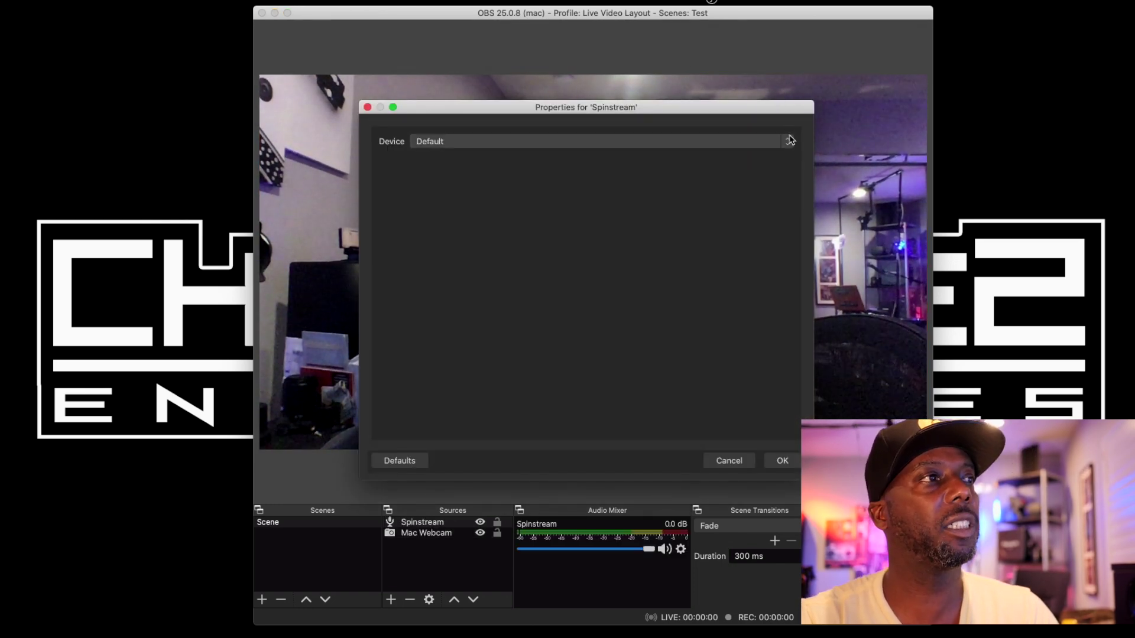
Step: Assign BlackHole 16ch as the Spinstream source's device and set its mixer volume to the 0.0 dB maximum
{"action": "left_click", "coordinate": [788, 142]}
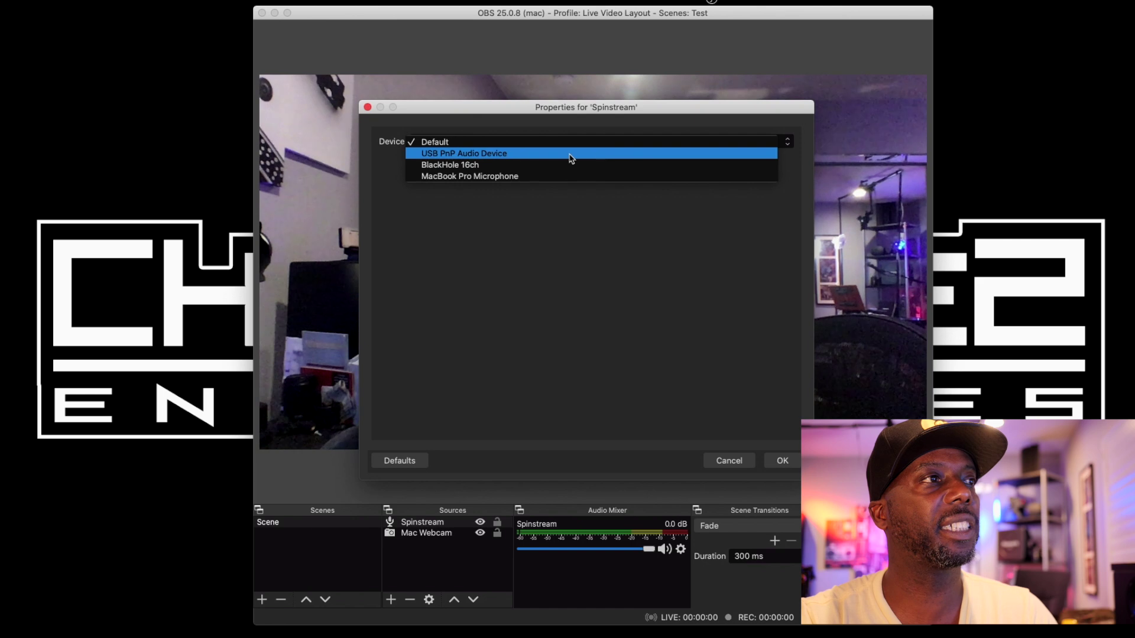
{"action": "left_click", "coordinate": [551, 165]}
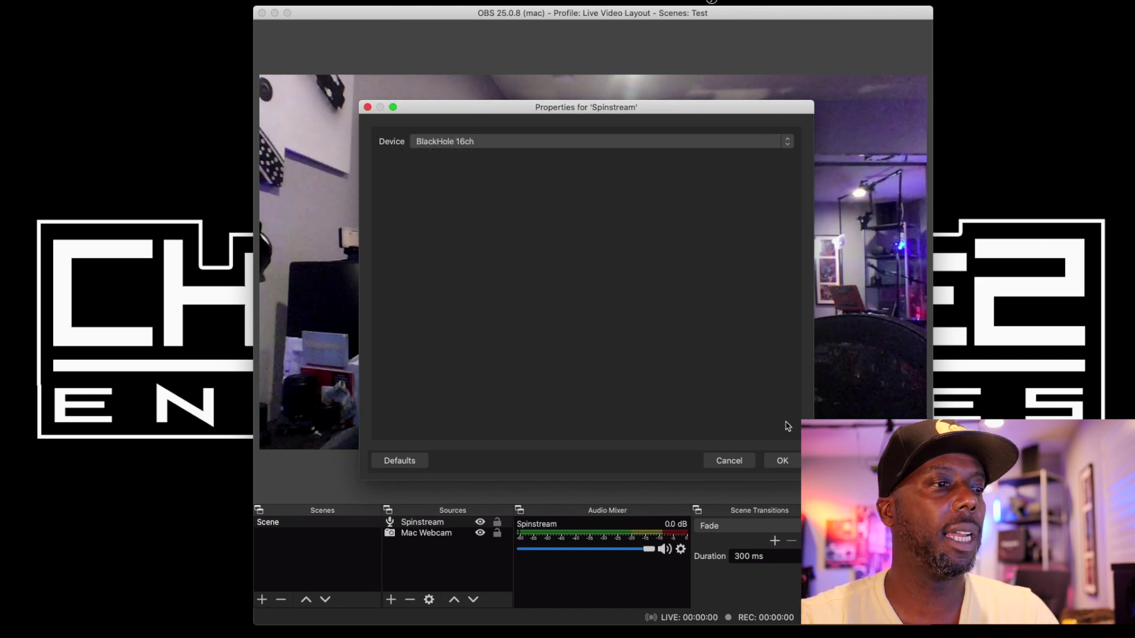
{"action": "left_click", "coordinate": [781, 461]}
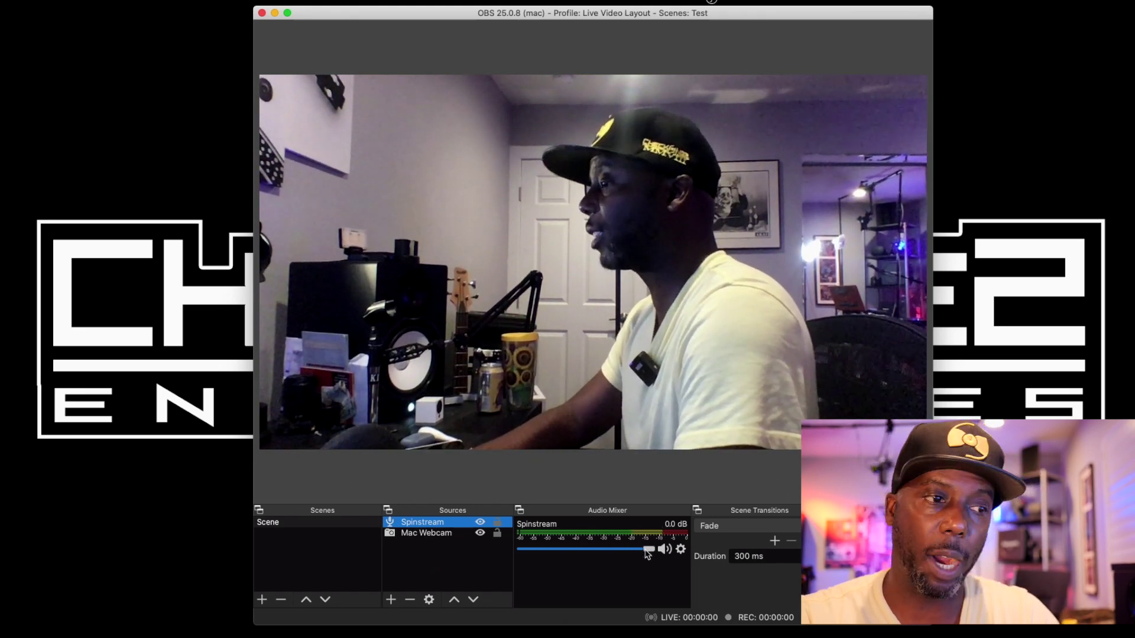
{"action": "mouse_move", "coordinate": [648, 553]}
{"action": "left_mouse_down"}
{"action": "mouse_move", "coordinate": [600, 552]}
{"action": "mouse_move", "coordinate": [671, 553]}
{"action": "mouse_move", "coordinate": [600, 553]}
{"action": "mouse_move", "coordinate": [662, 554]}
{"action": "left_mouse_up"}
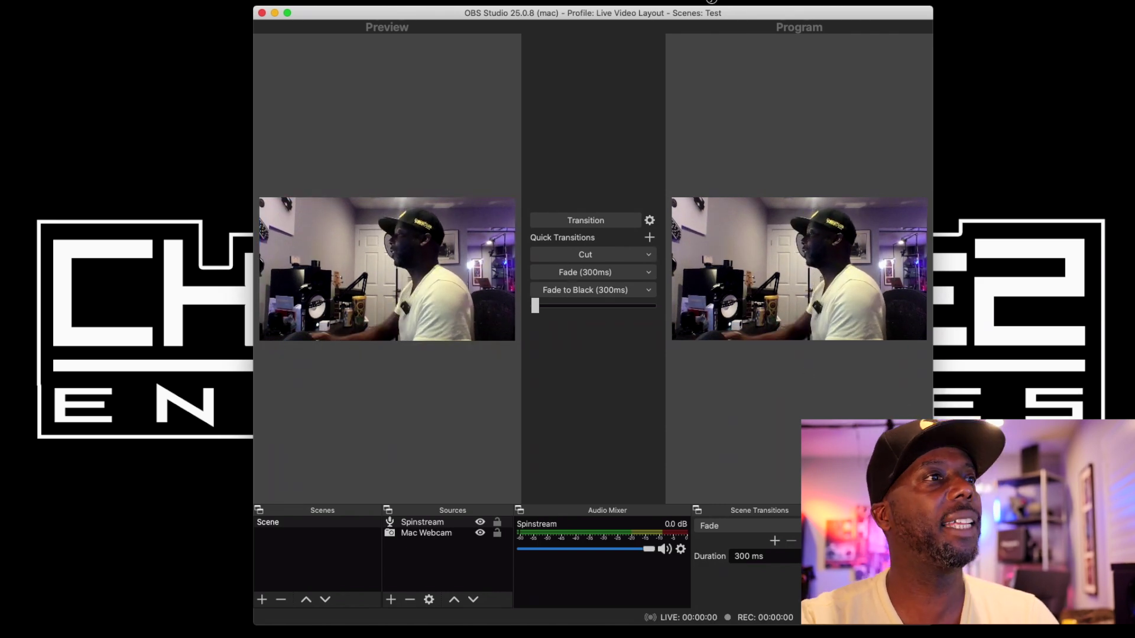
Step: Open the application settings and choose the Dark (Default) theme
{"action": "key", "text": "super+comma"}
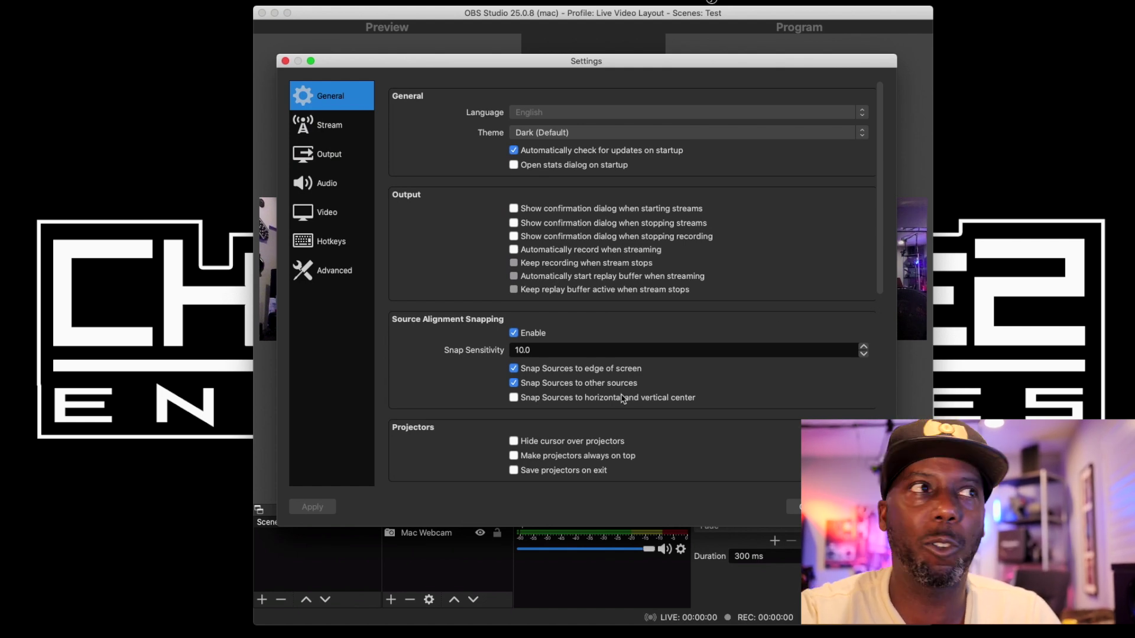
{"action": "left_click", "coordinate": [563, 133]}
{"action": "left_click", "coordinate": [563, 132]}
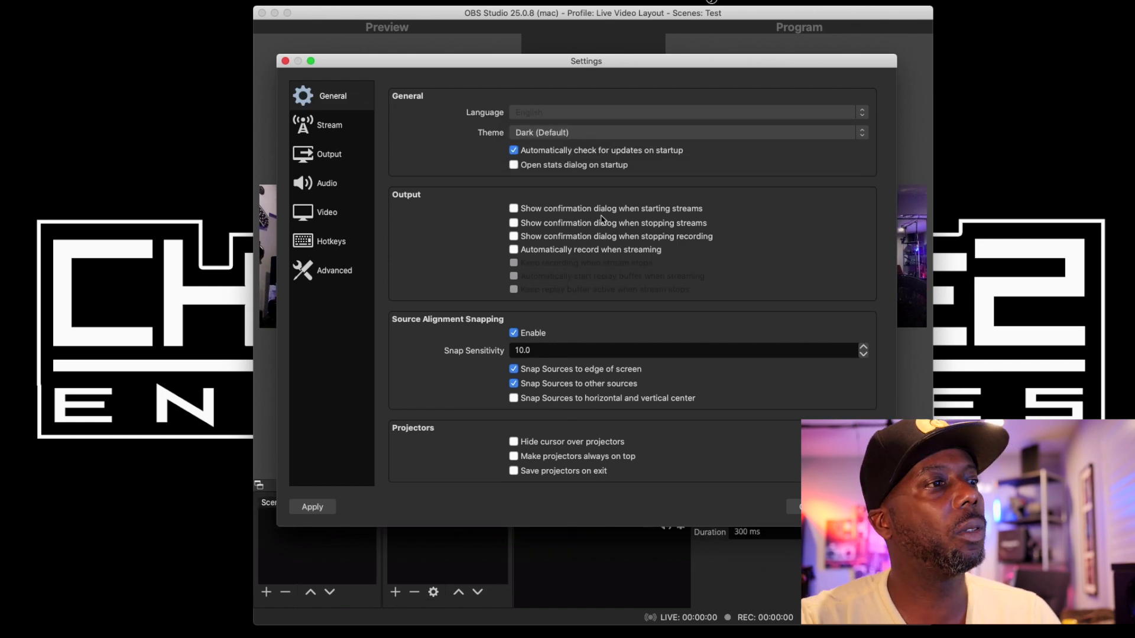
Step: From the stream settings, open the Twitch channel dashboard and copy the primary stream key
{"action": "left_click", "coordinate": [326, 129]}
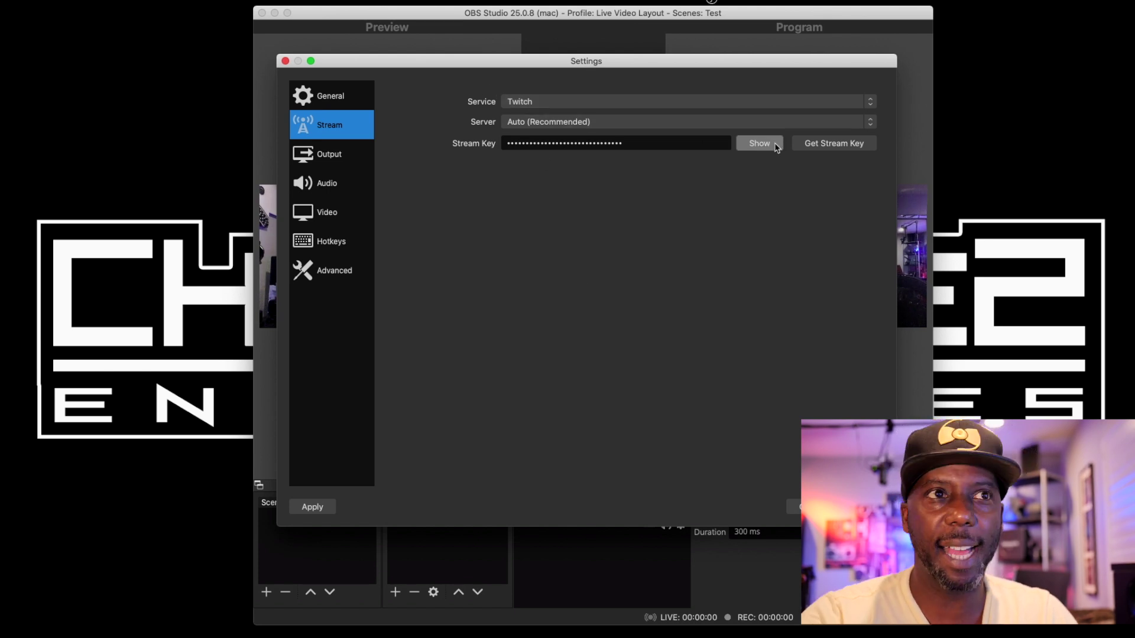
{"action": "left_click", "coordinate": [826, 148]}
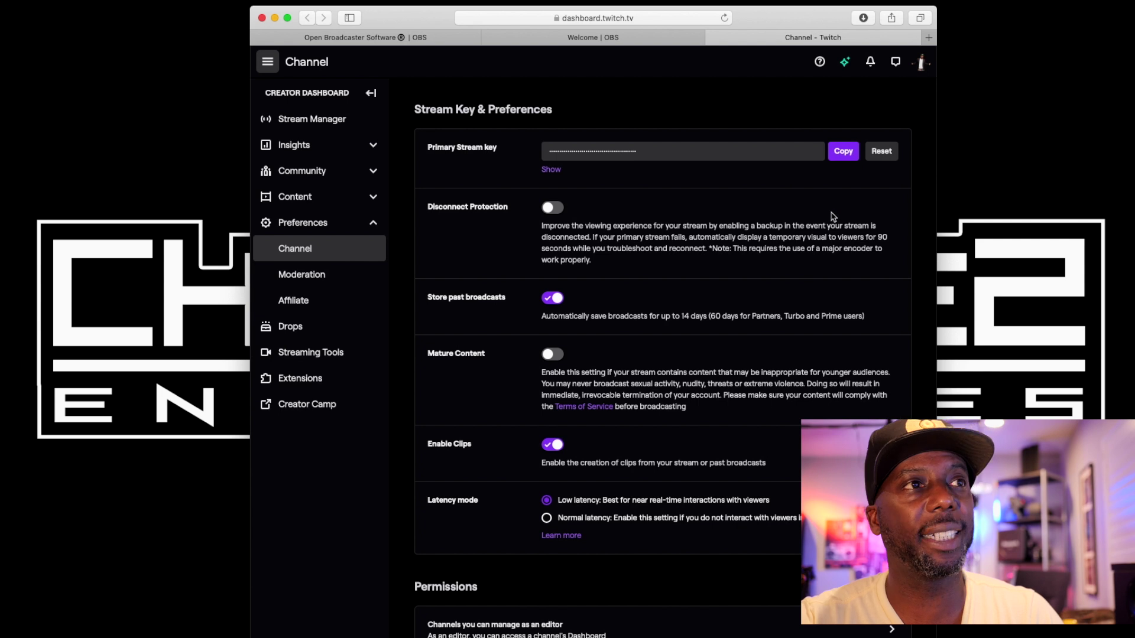
{"action": "left_click", "coordinate": [843, 152]}
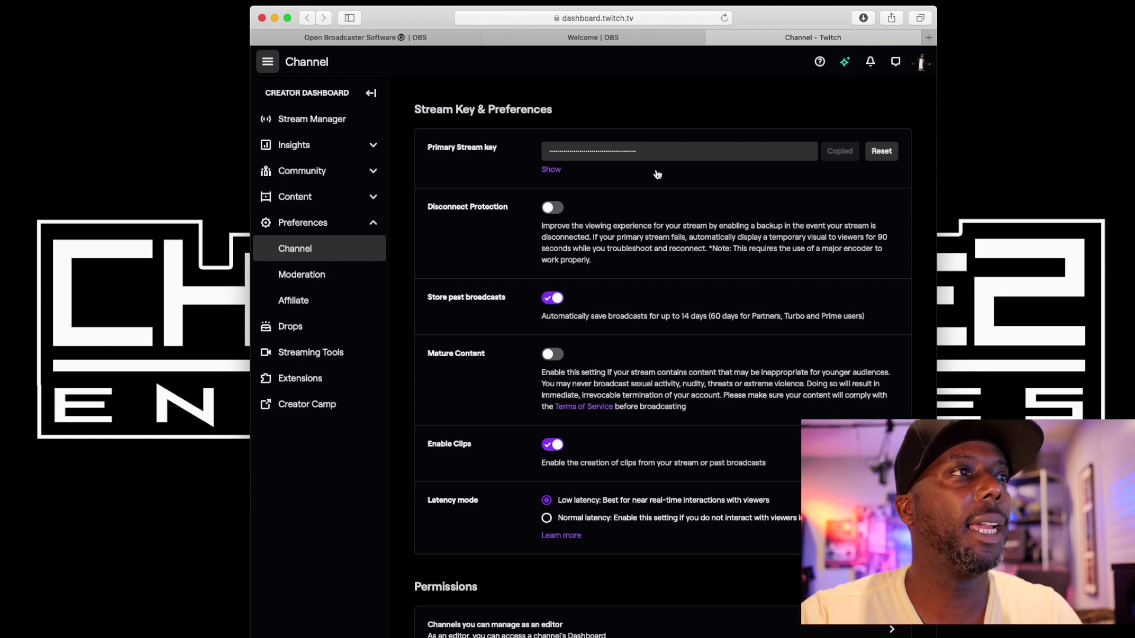
Step: Return to the OBS stream settings and replace the Stream Key field's contents with the copied Twitch stream key
{"action": "key", "text": "super+Tab"}
{"action": "left_click", "coordinate": [554, 148]}
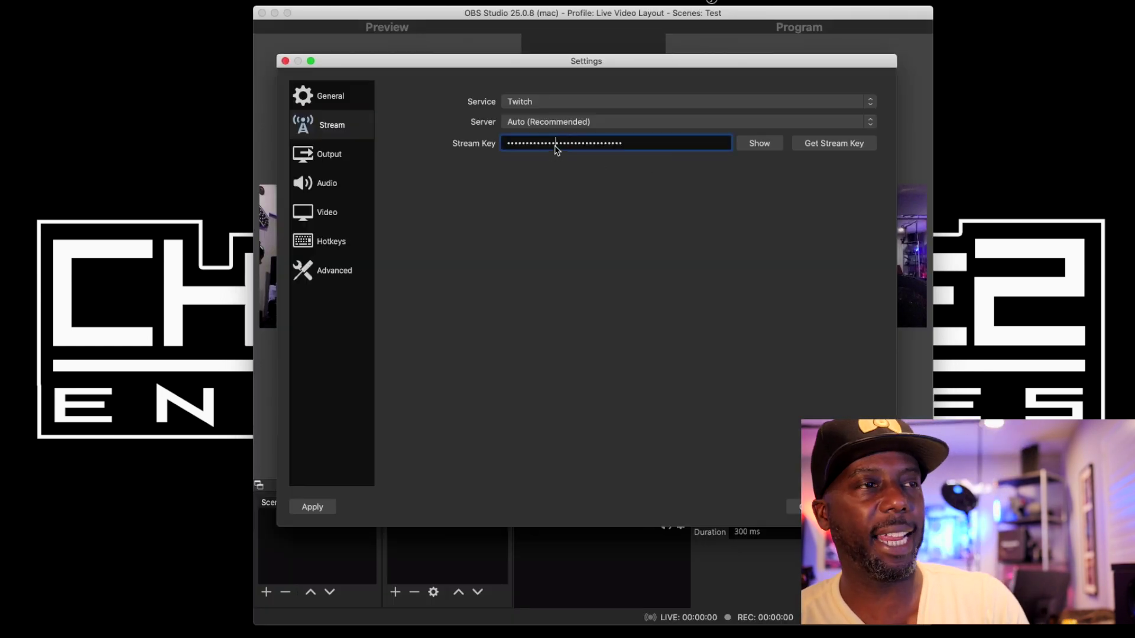
{"action": "key", "text": "super+a"}
{"action": "key", "text": "super+v"}
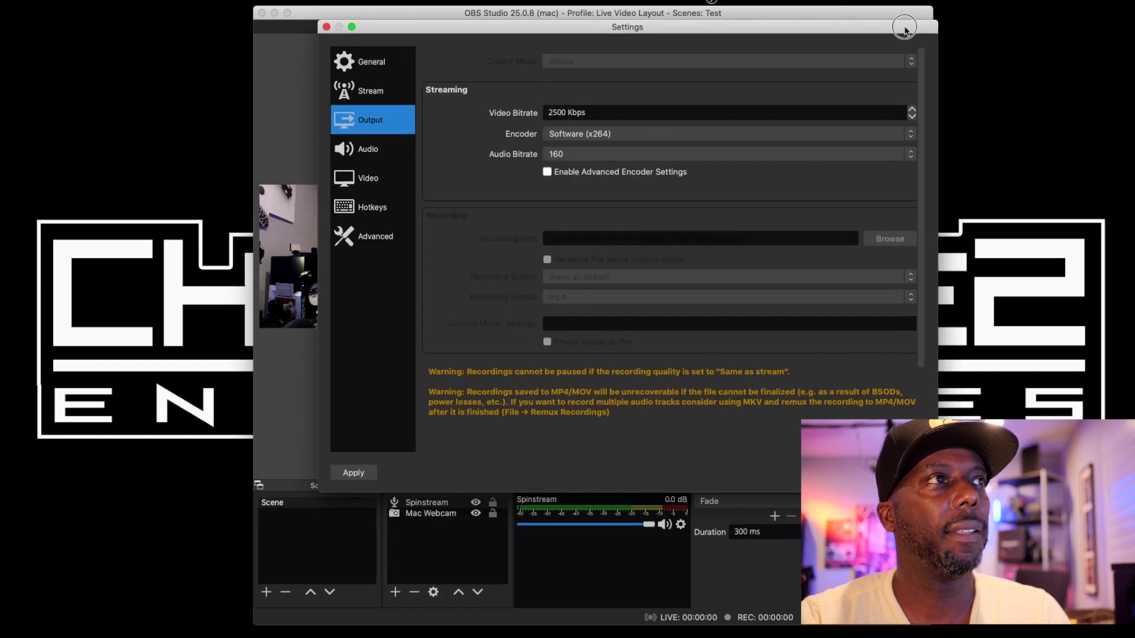
Step: In the output settings, try a streaming audio bitrate of 128 and settle on 192
{"action": "left_click_drag", "start_coordinate": [864, 65], "coordinate": [877, 37]}
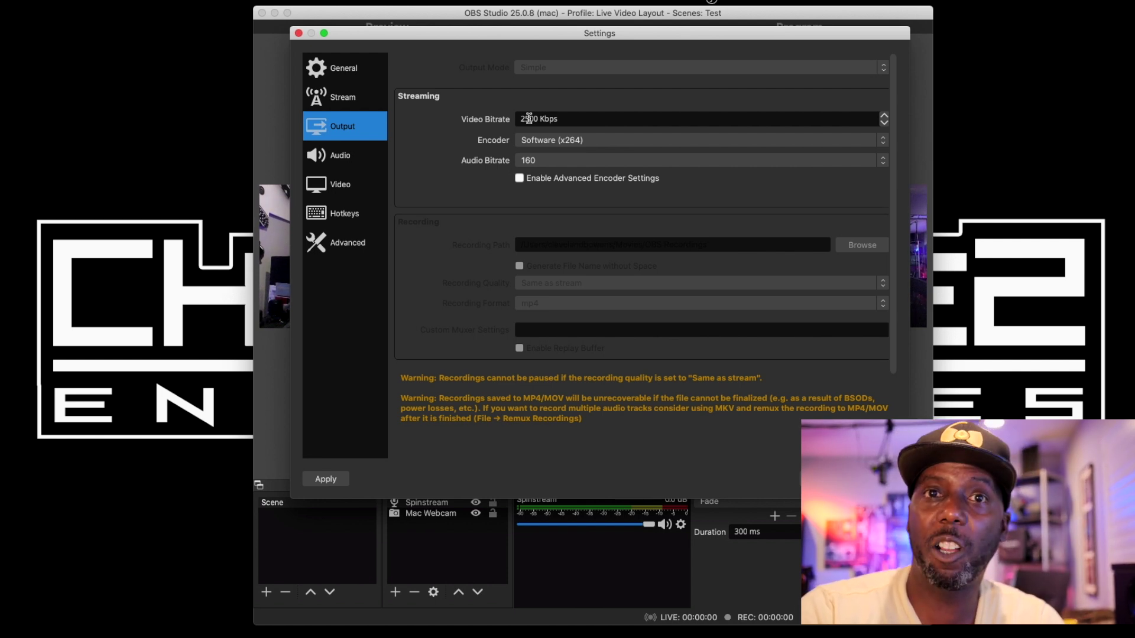
{"action": "left_click", "coordinate": [561, 162]}
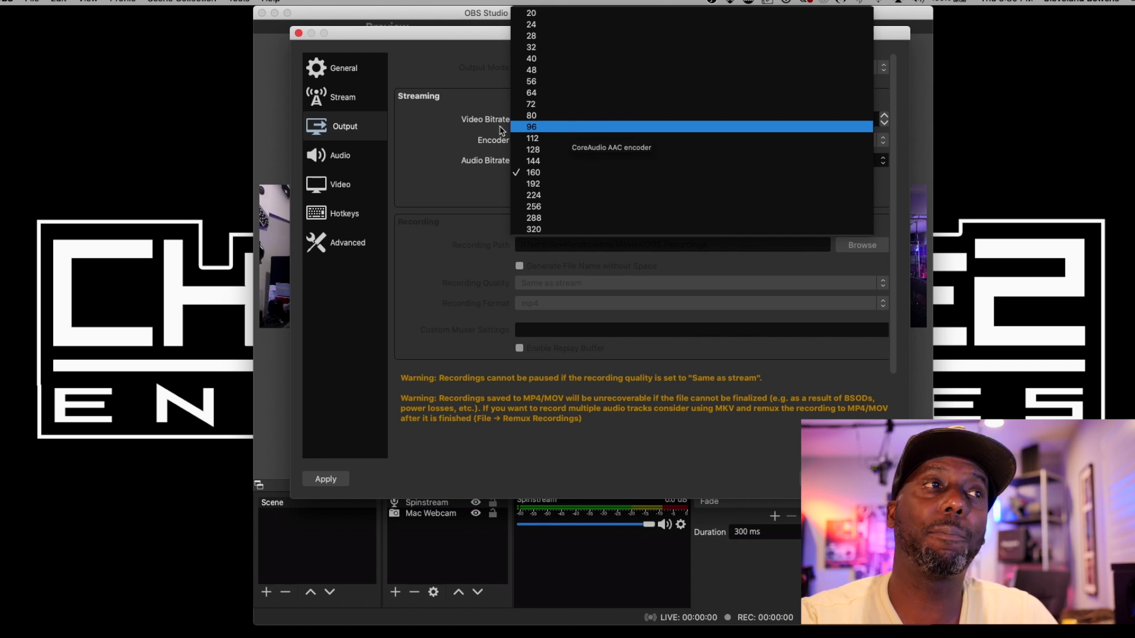
{"action": "left_click", "coordinate": [465, 186]}
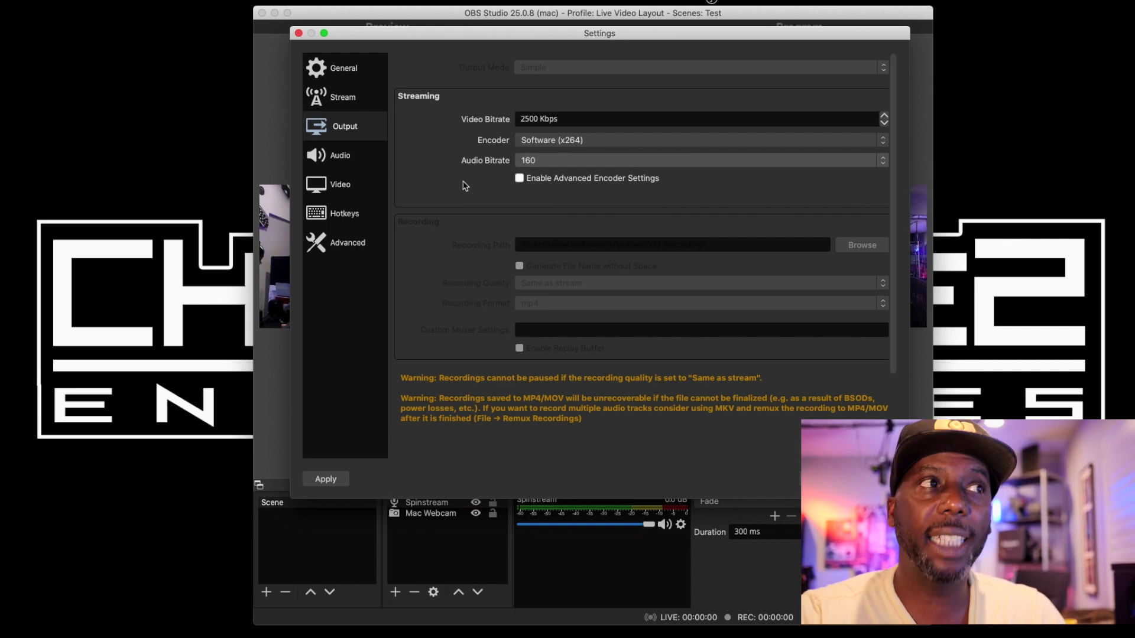
{"action": "left_click", "coordinate": [560, 161]}
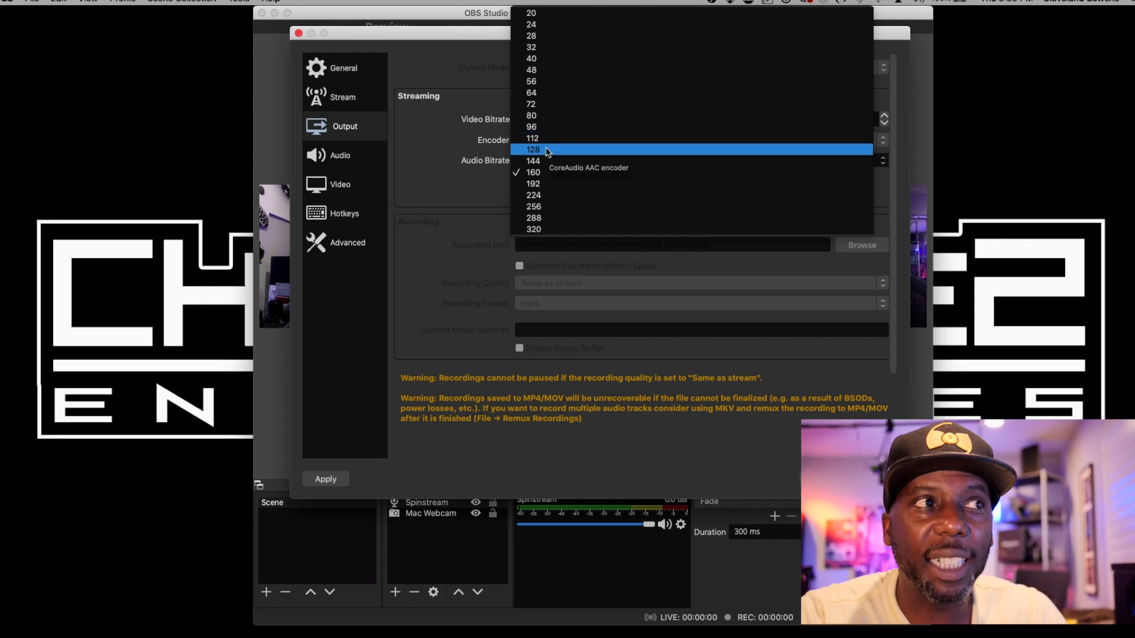
{"action": "left_click", "coordinate": [548, 150]}
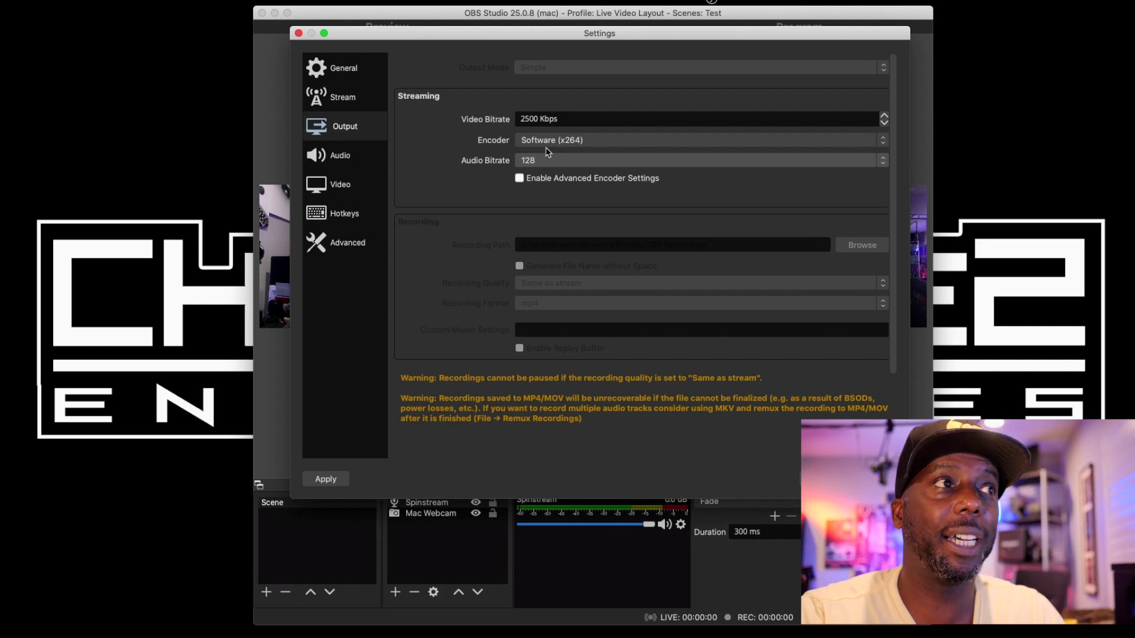
{"action": "left_click", "coordinate": [556, 161]}
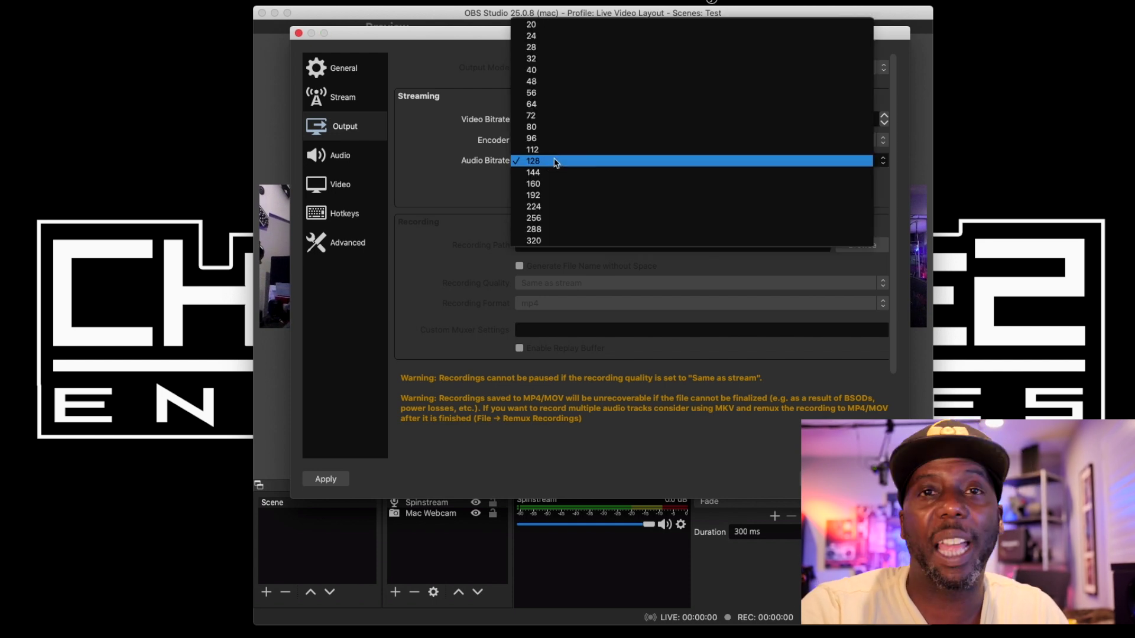
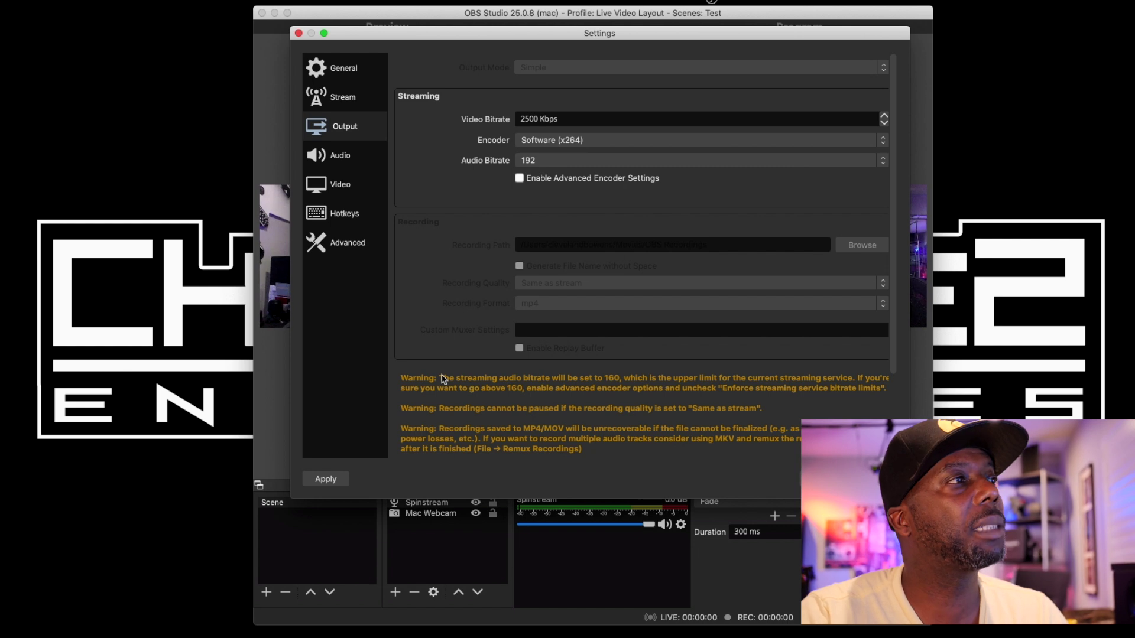
Step: Review the audio, video, hotkey and advanced settings, and close the settings window
{"action": "left_click", "coordinate": [336, 156]}
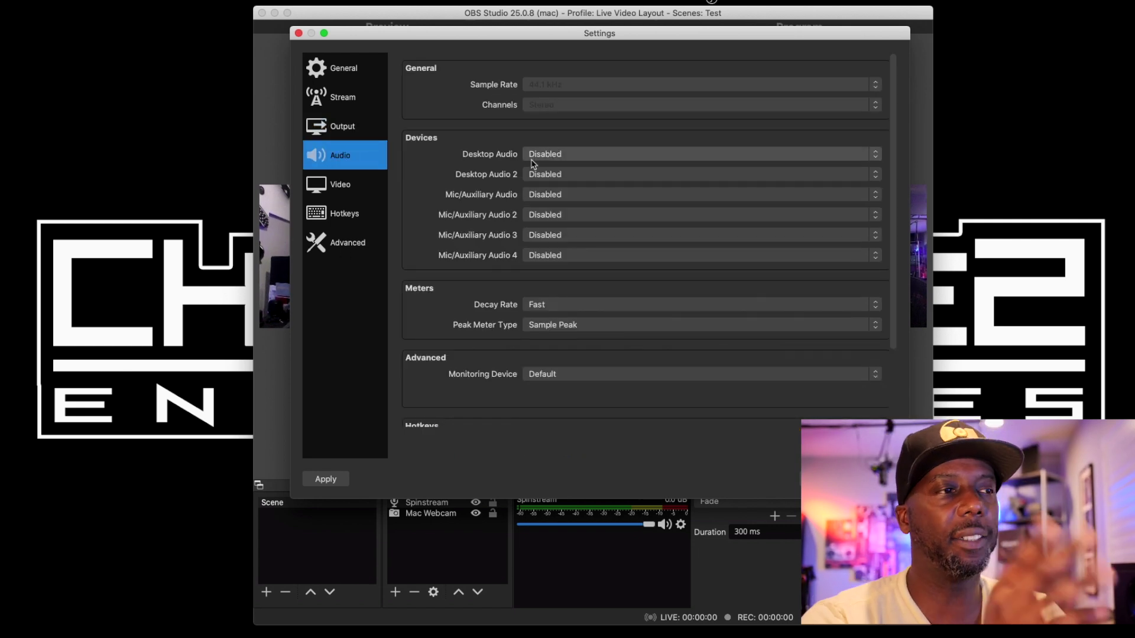
{"action": "left_click", "coordinate": [331, 212]}
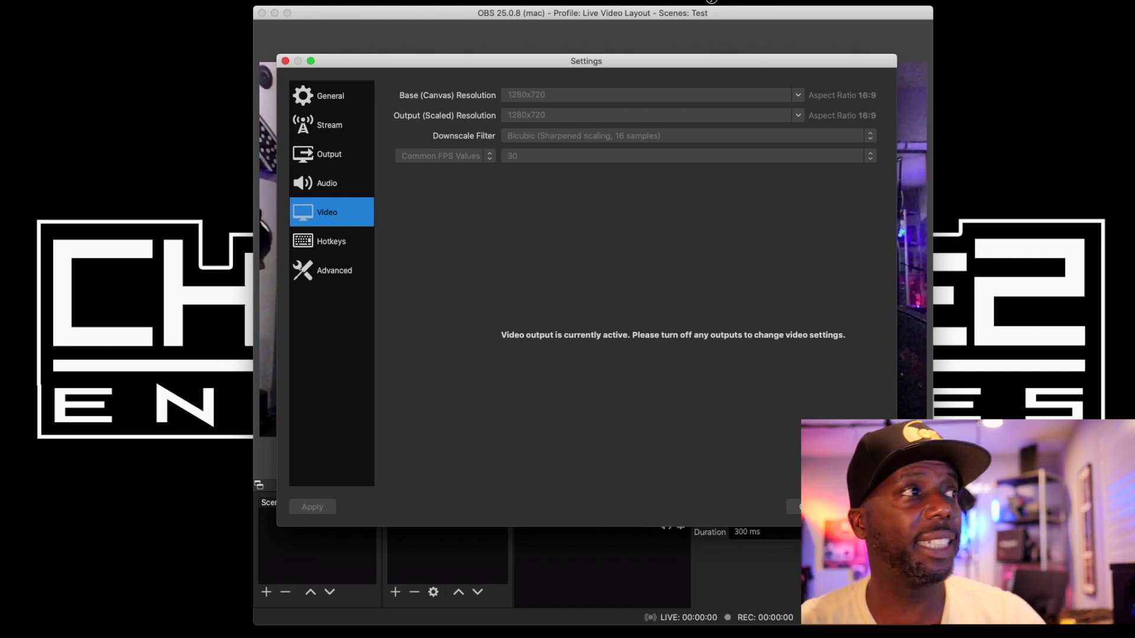
{"action": "left_click", "coordinate": [313, 248]}
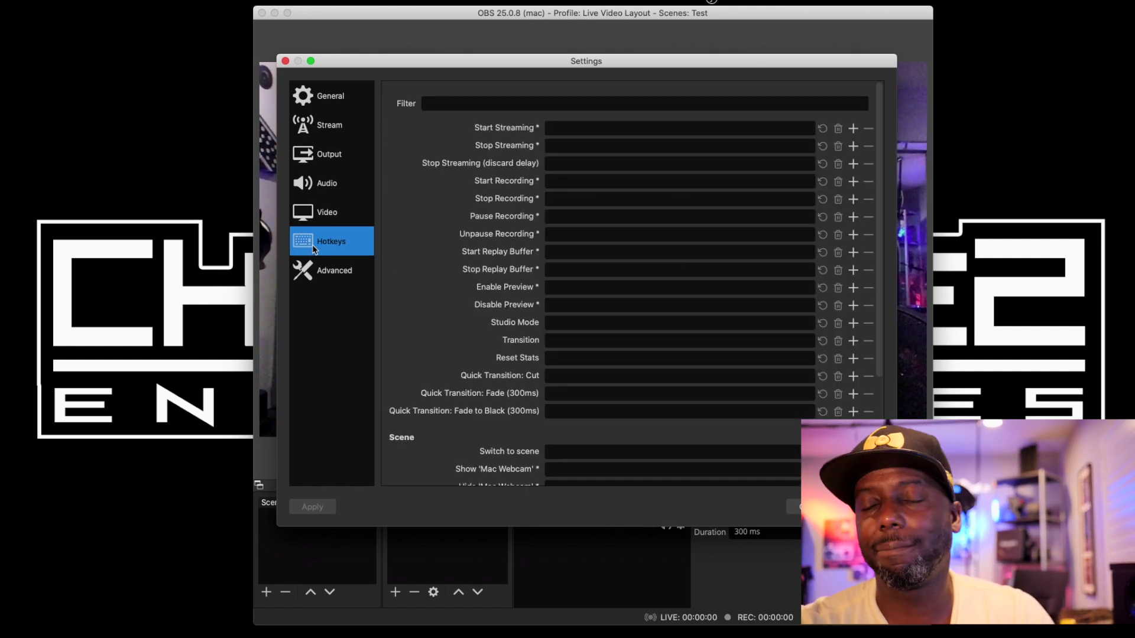
{"action": "left_click", "coordinate": [334, 275]}
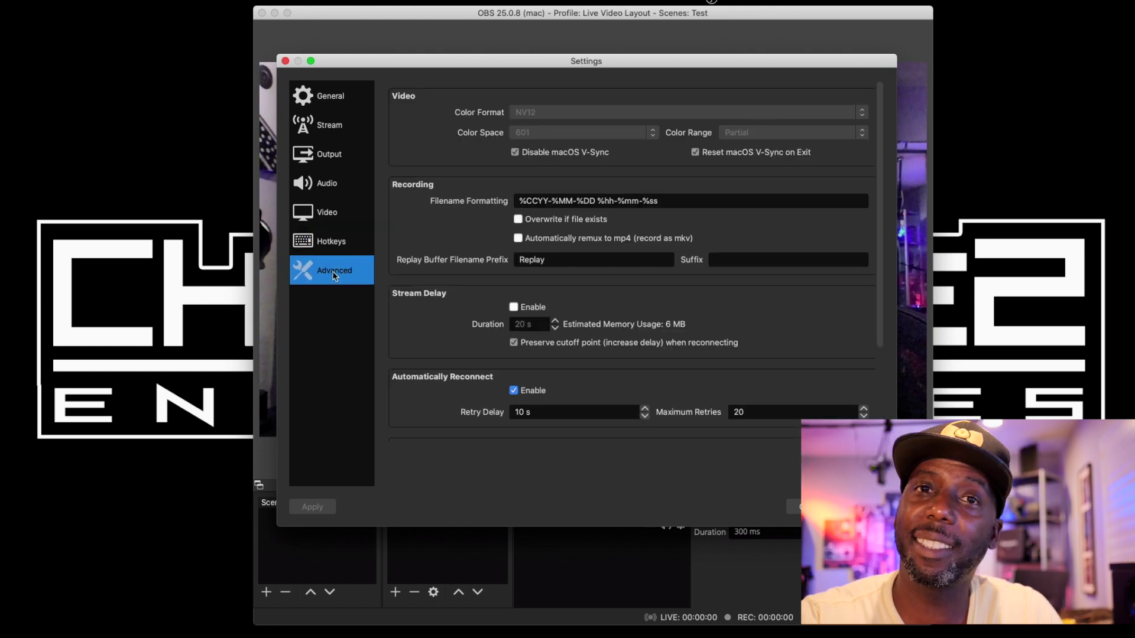
{"action": "left_click", "coordinate": [328, 253]}
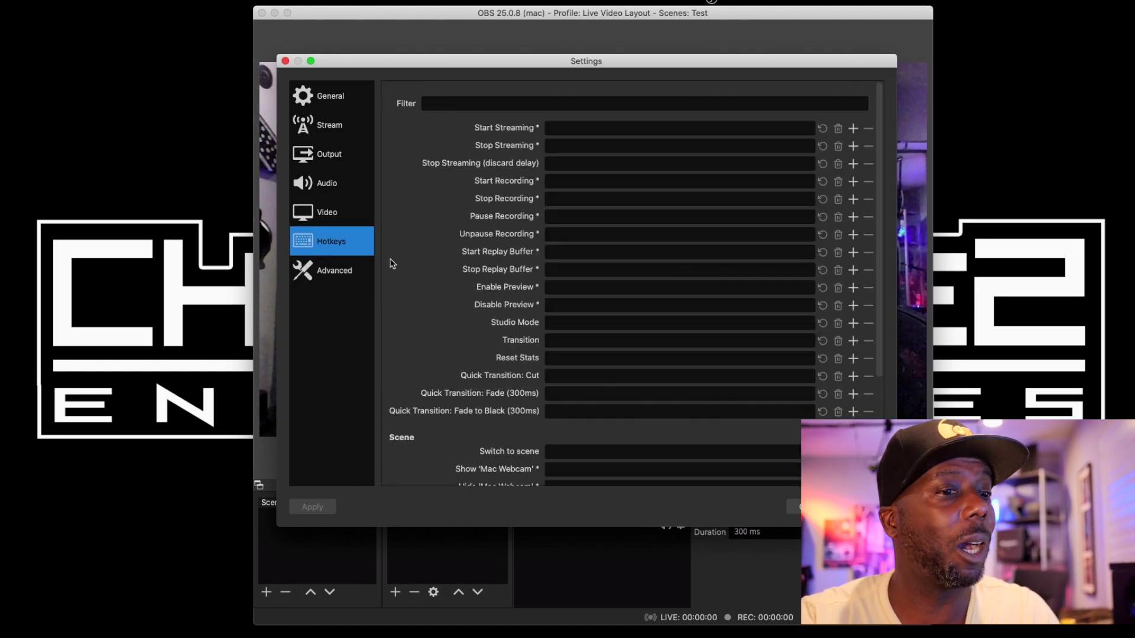
{"action": "key", "text": "Escape"}
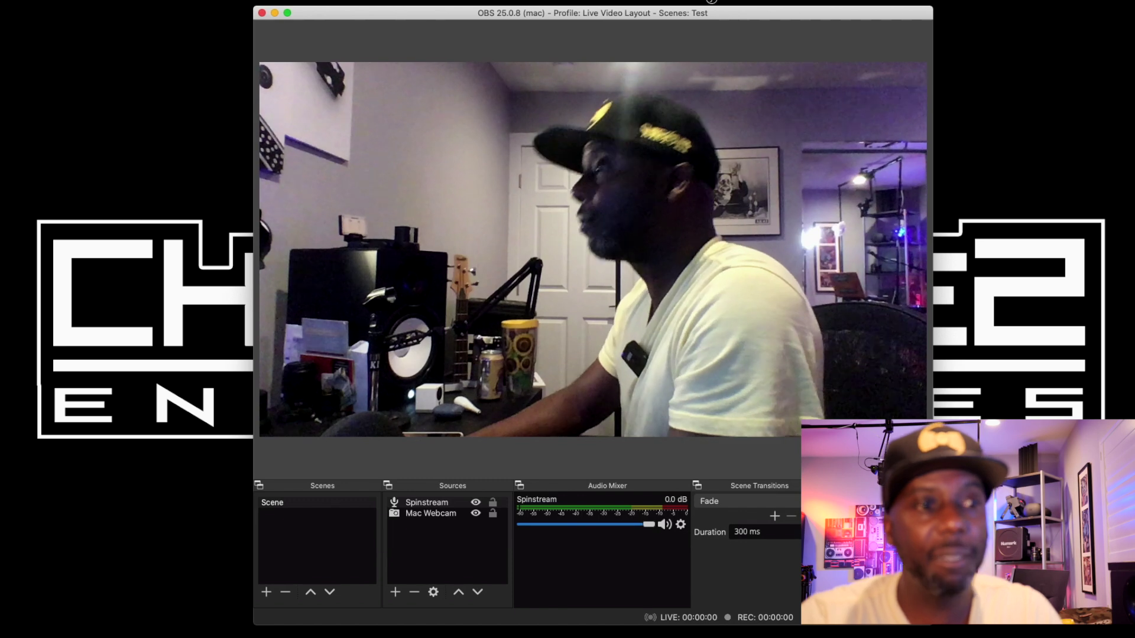